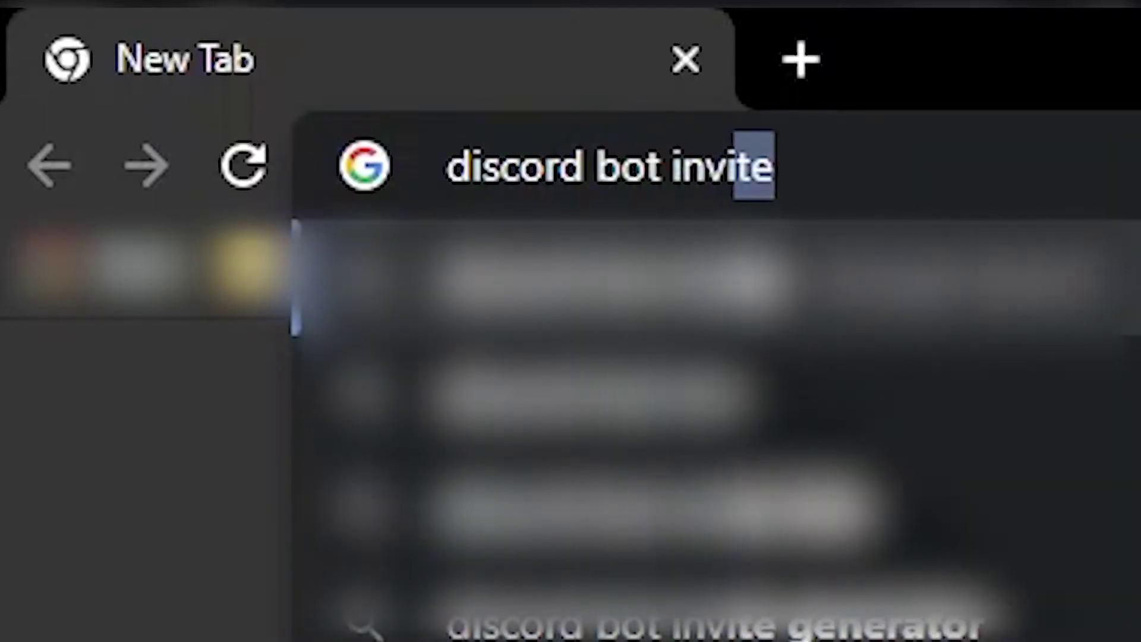
Enter 'discord bot invite' into Chrome's address bar to search the web.
text(e)
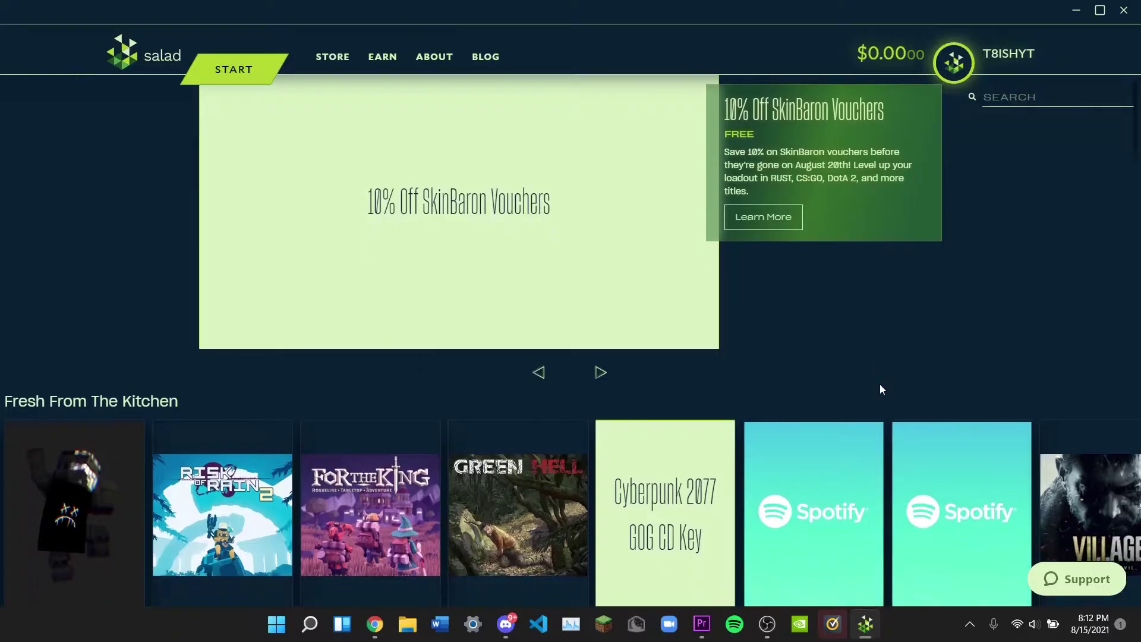
Scroll through Salad's Store offers, then go to Earn Summary and its Referrals page.
scroll(879, 384, down, 6)
scroll(879, 384, down, 5)
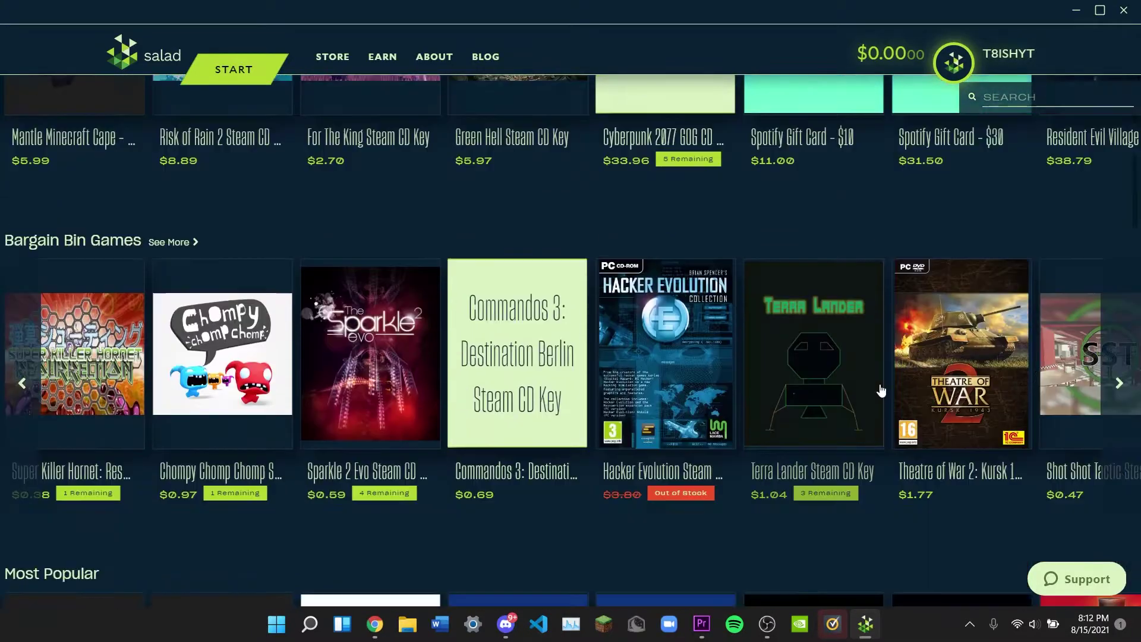
scroll(881, 390, down, 10)
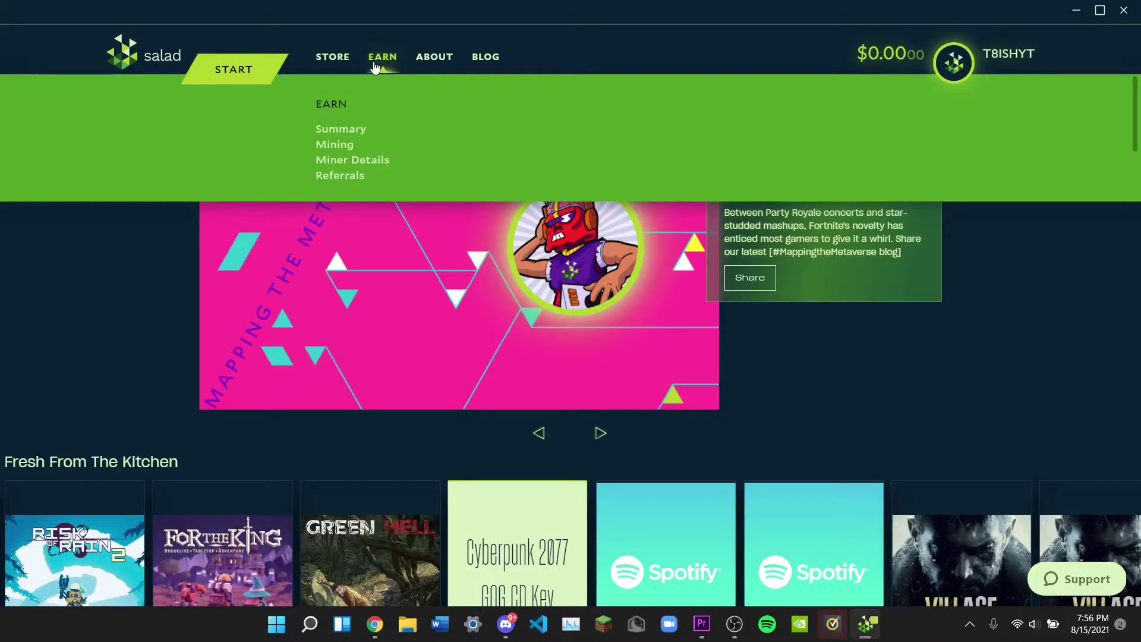
click(376, 66)
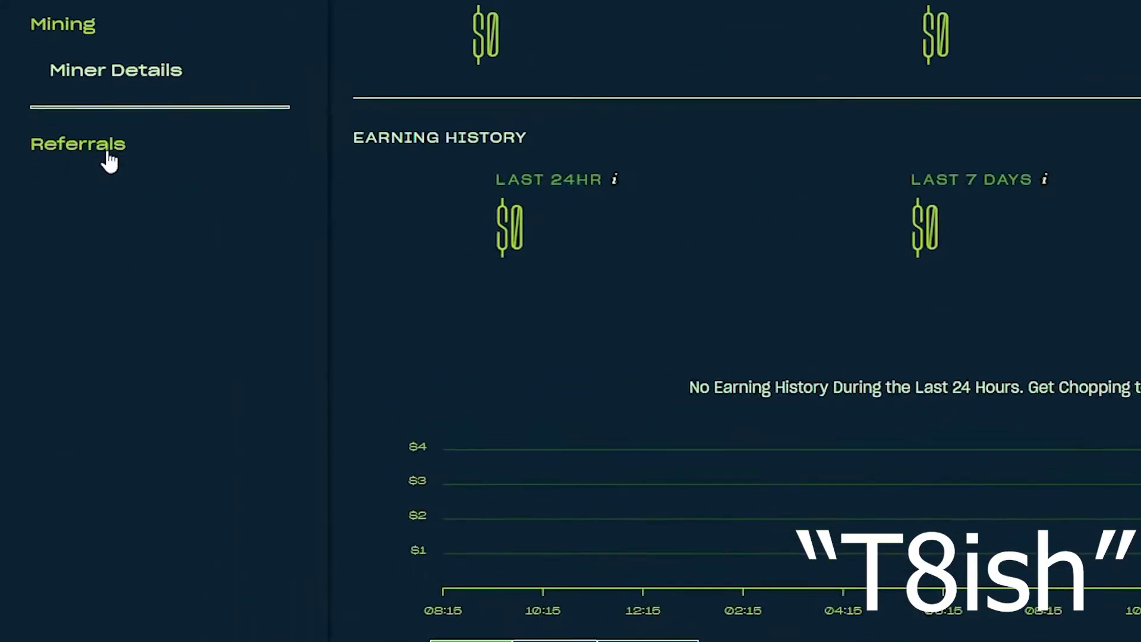
click(59, 224)
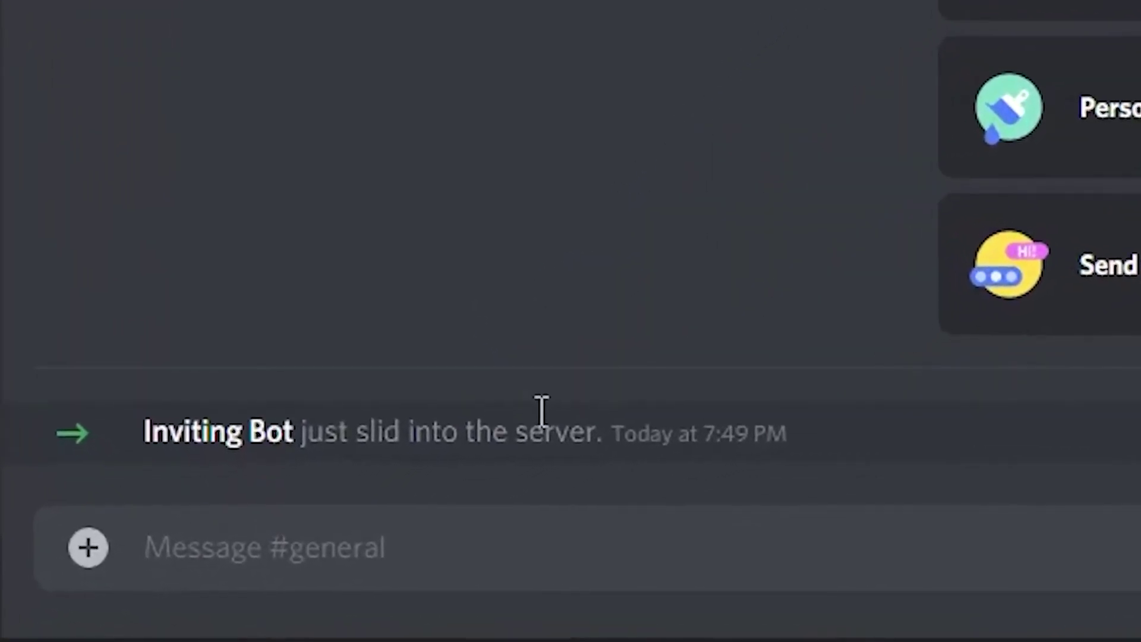
Send '.invite dyno' in #general and follow the reply's link to Dyno's authorization screen.
text(.invite)
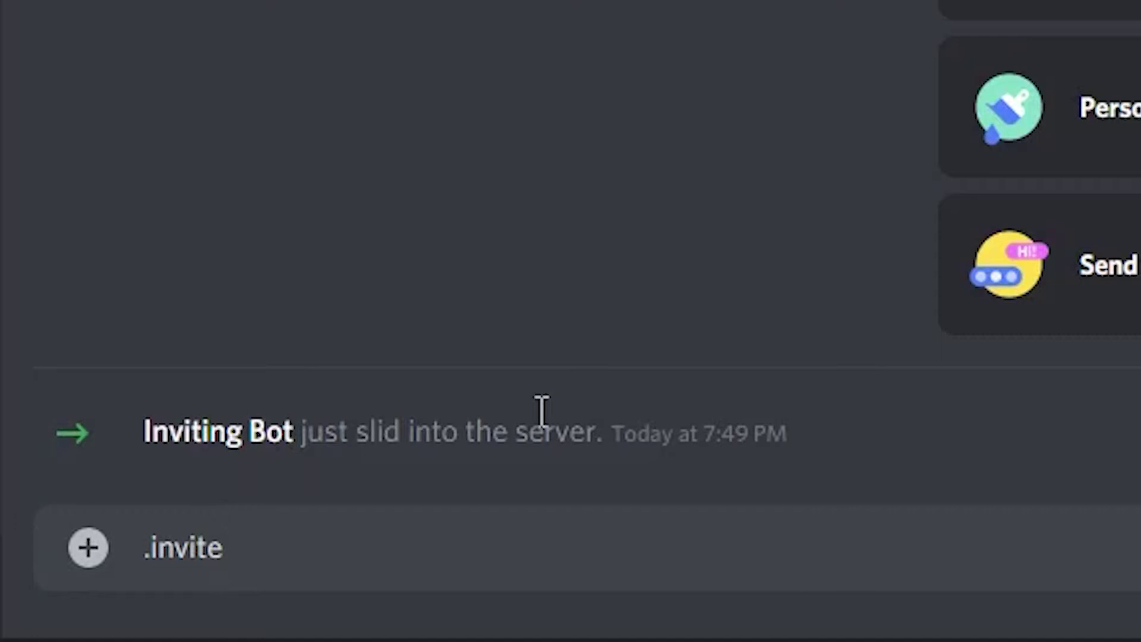
text( dyno)
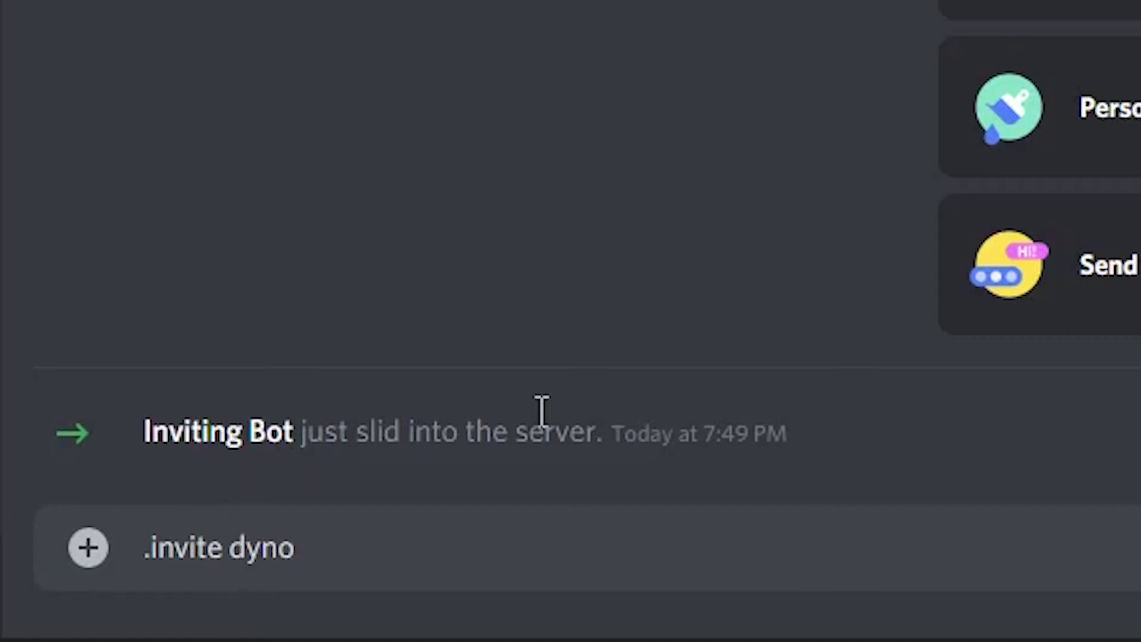
key(Return)
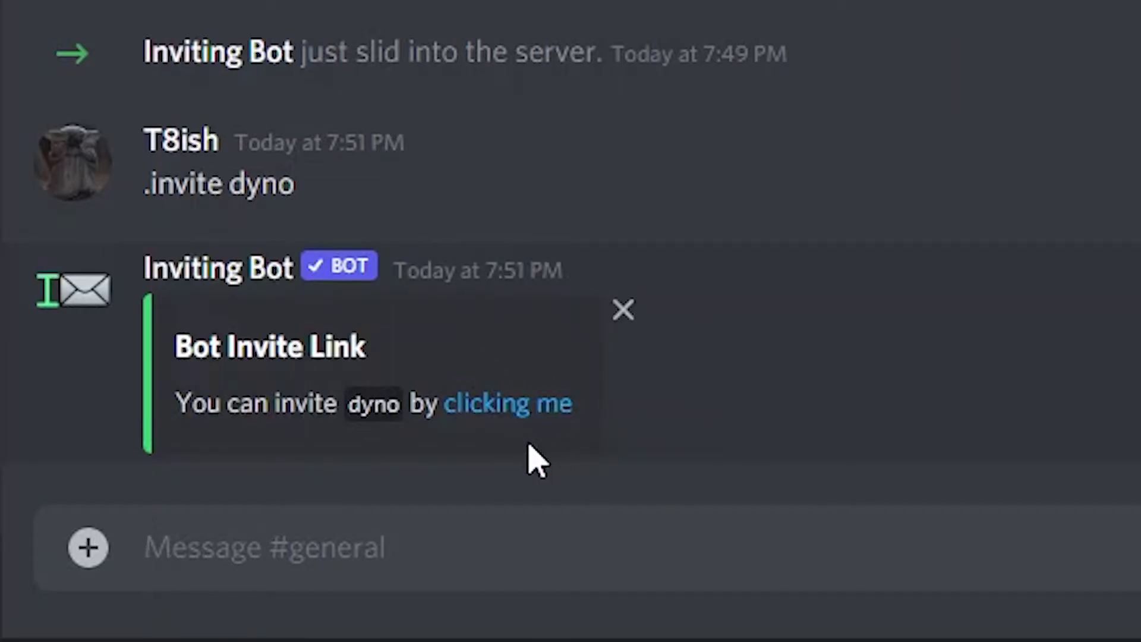
click(511, 407)
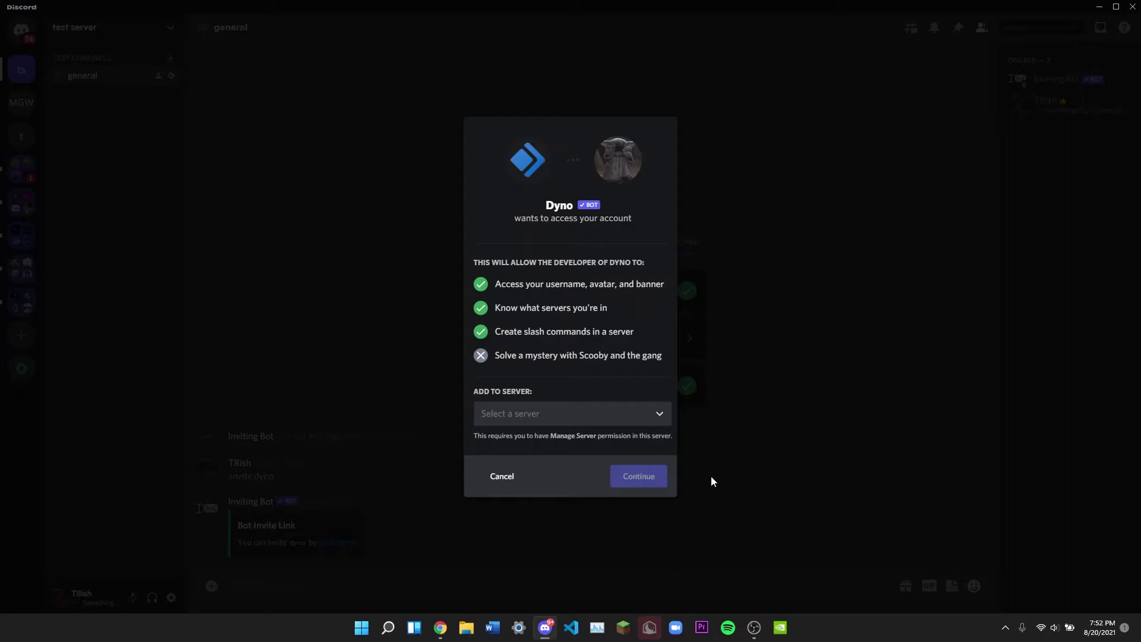
Cancel Dyno's authorization, send '.invite dank memer', open its link, then cancel that too.
click(498, 477)
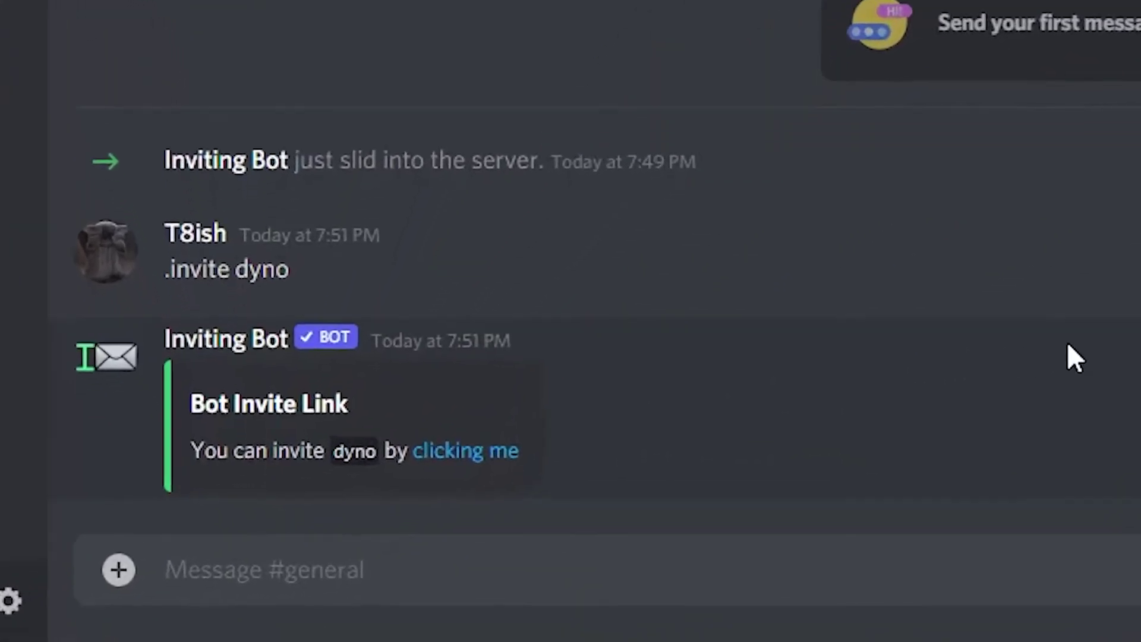
text(.invite)
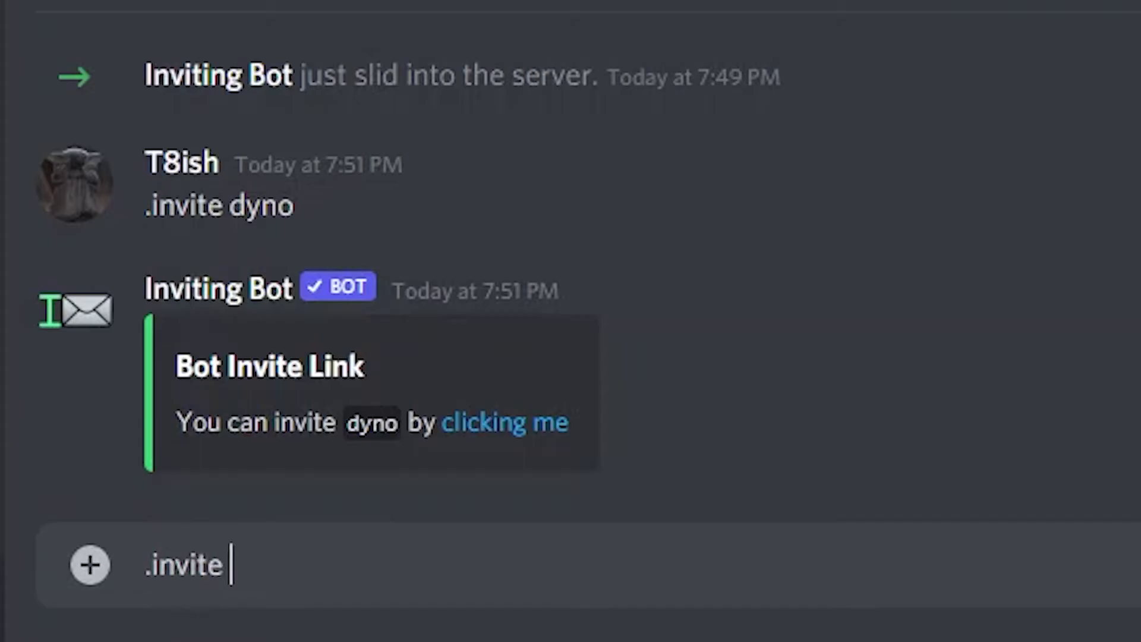
text( dank memer)
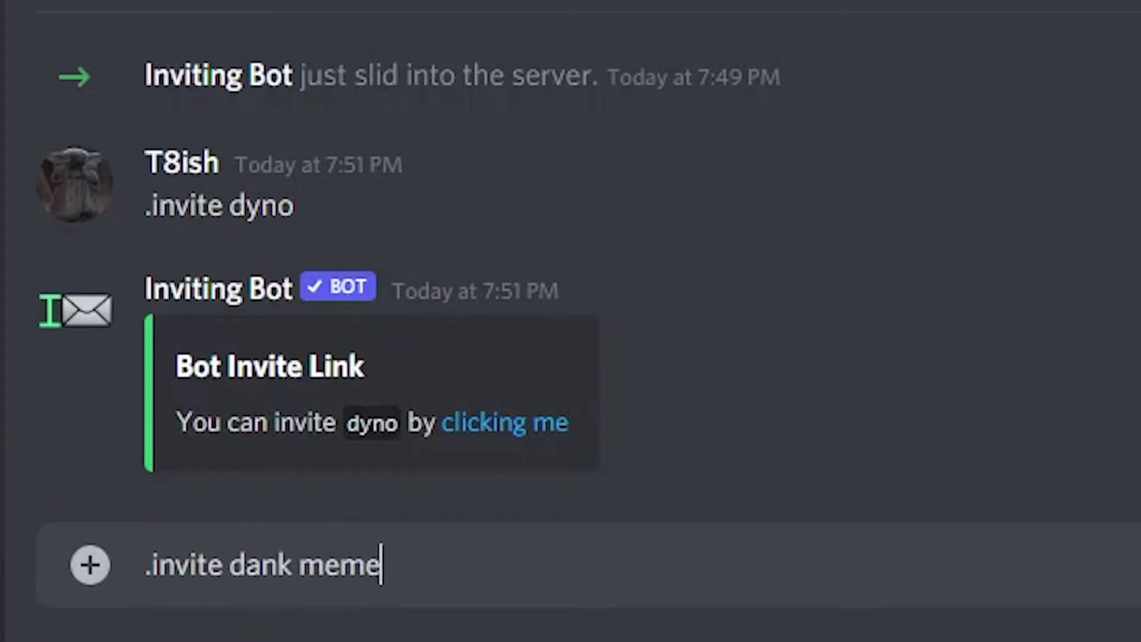
key(Return)
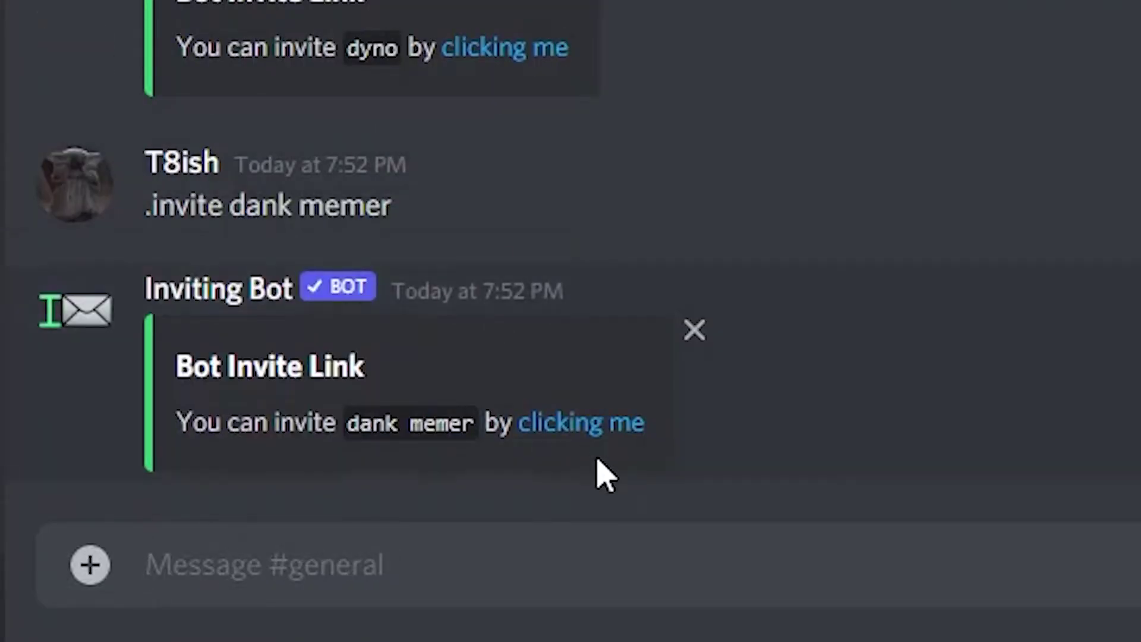
click(598, 424)
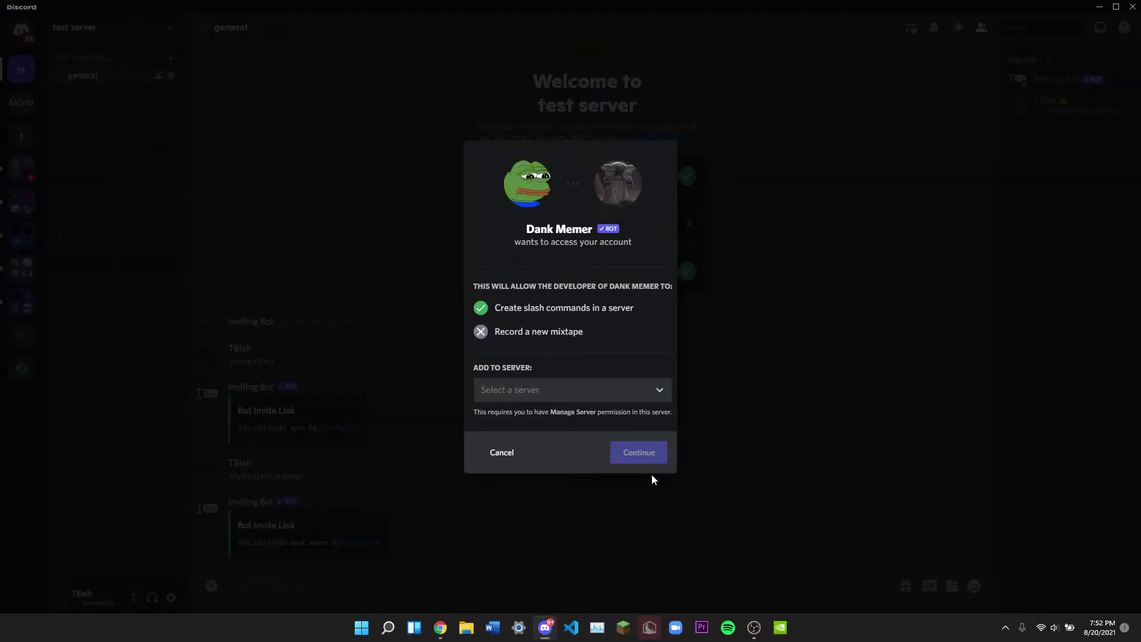
click(649, 495)
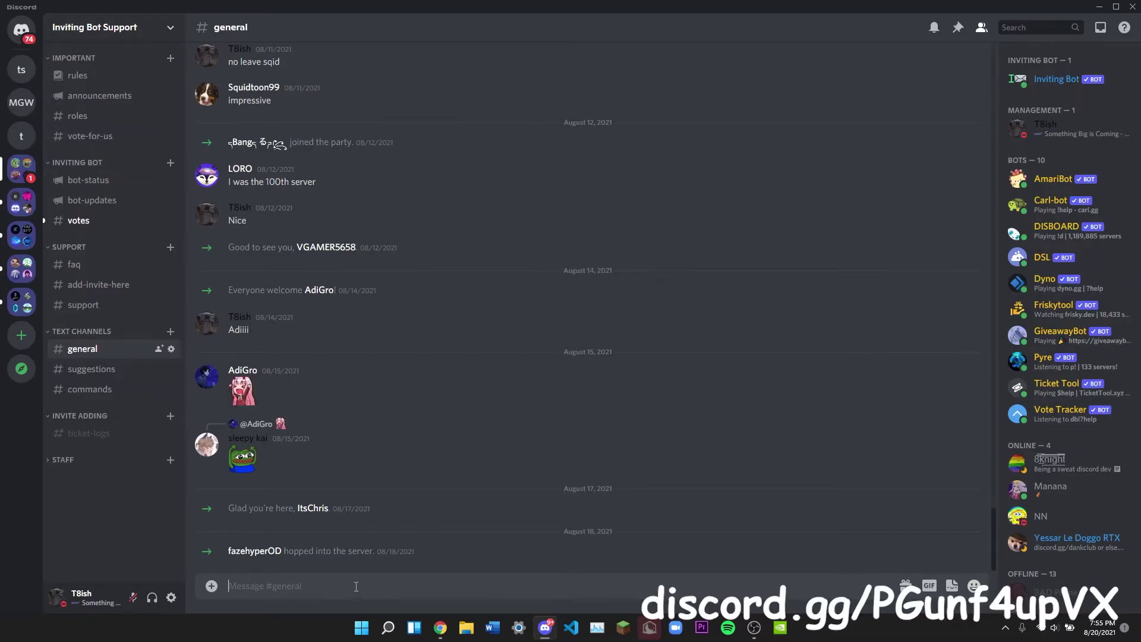
Create a ticket from #add-invite-here and jump to the new #ticket-0006 channel.
click(116, 285)
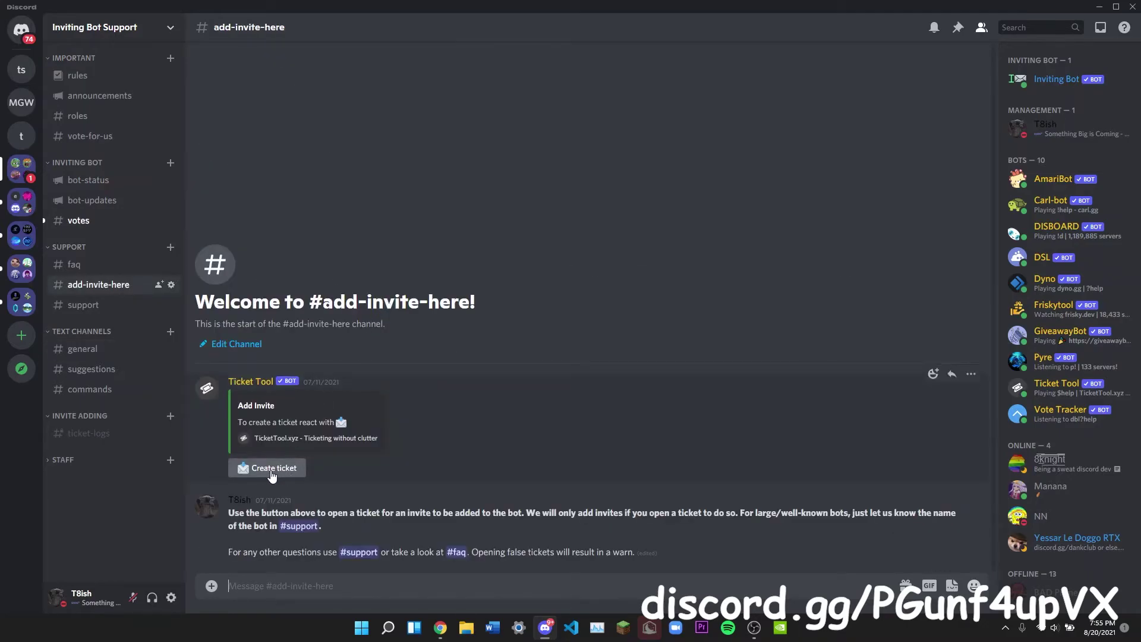
click(275, 469)
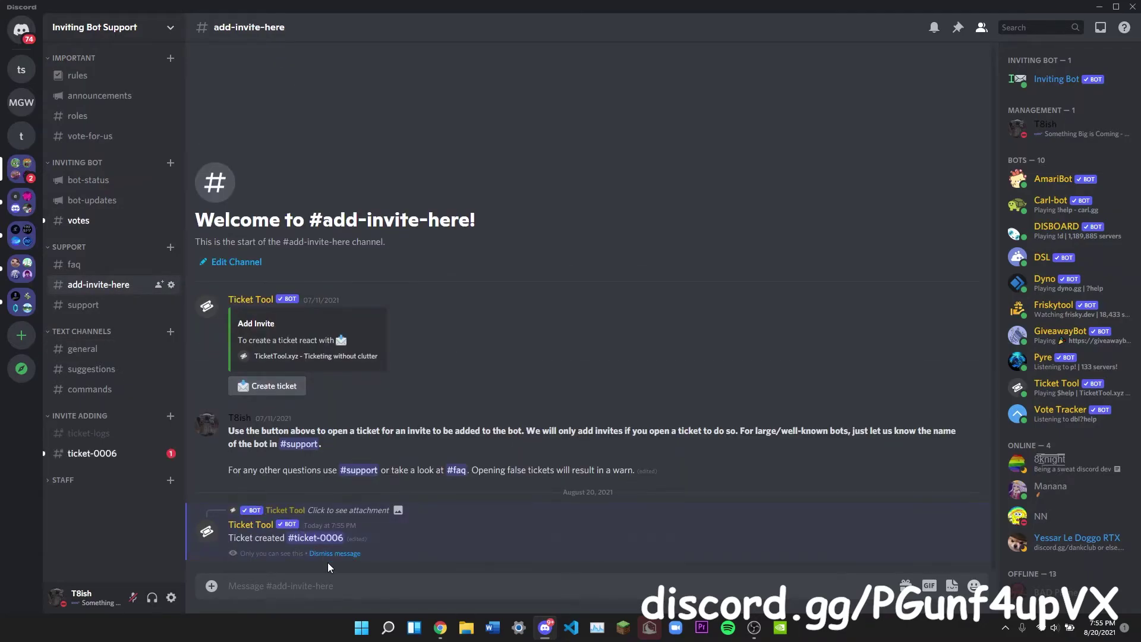
click(330, 539)
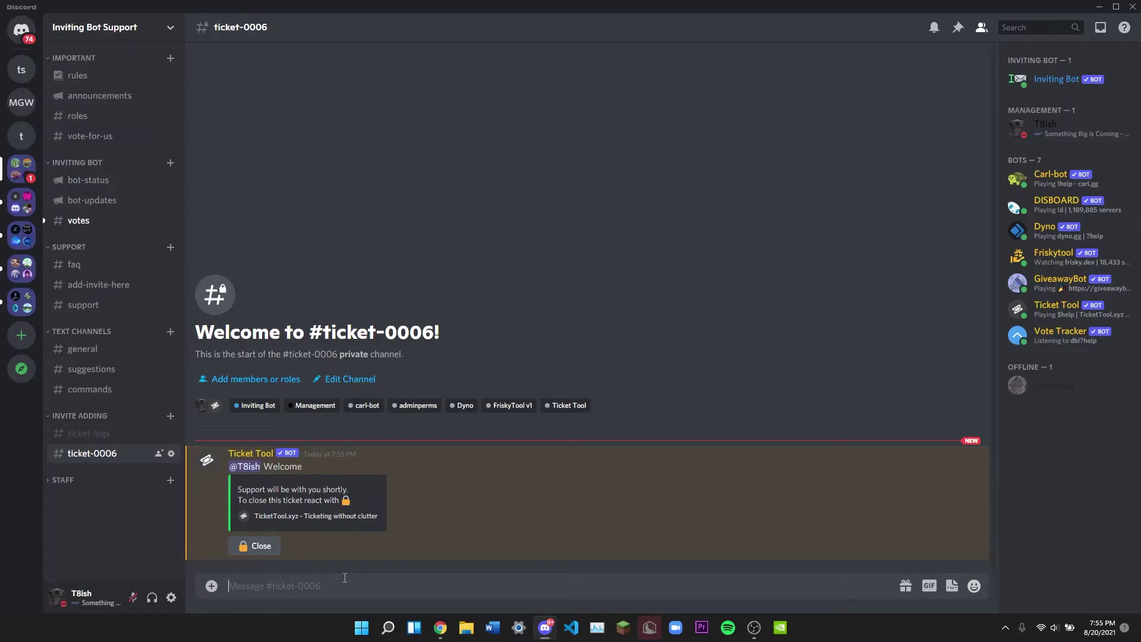
text(Test )
text(Bot)
key(shift+Return)
text(h)
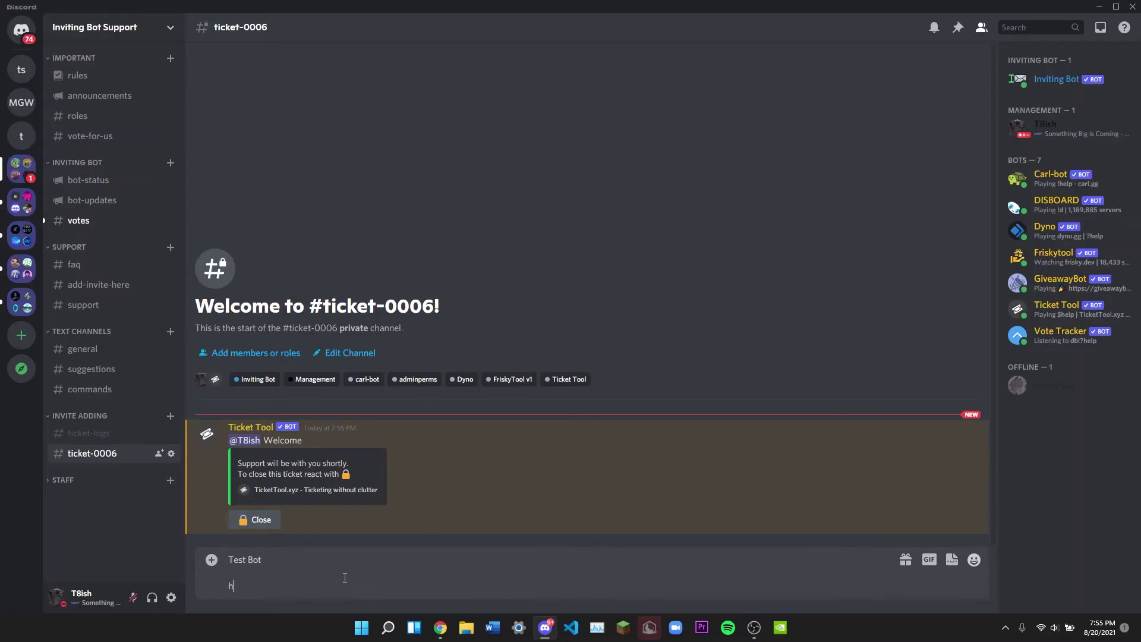
text(ttps://)
key(BackSpace)
text(discord)
text(.com/)
key(Return)
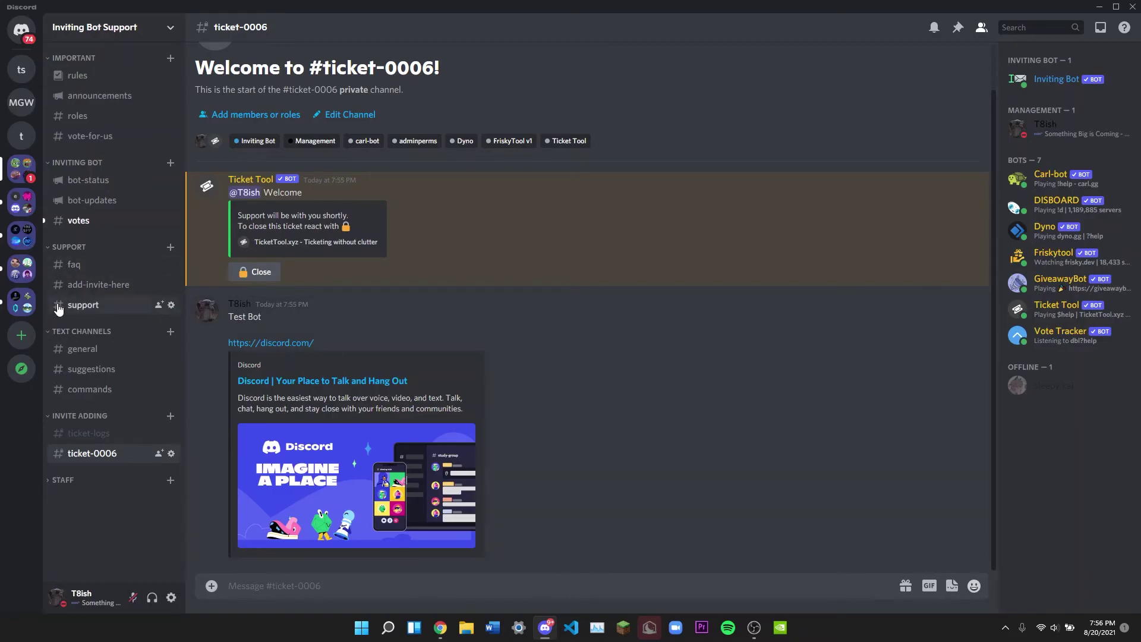
Go back to the #support channel of Inviting Bot Support.
key(alt+Left)
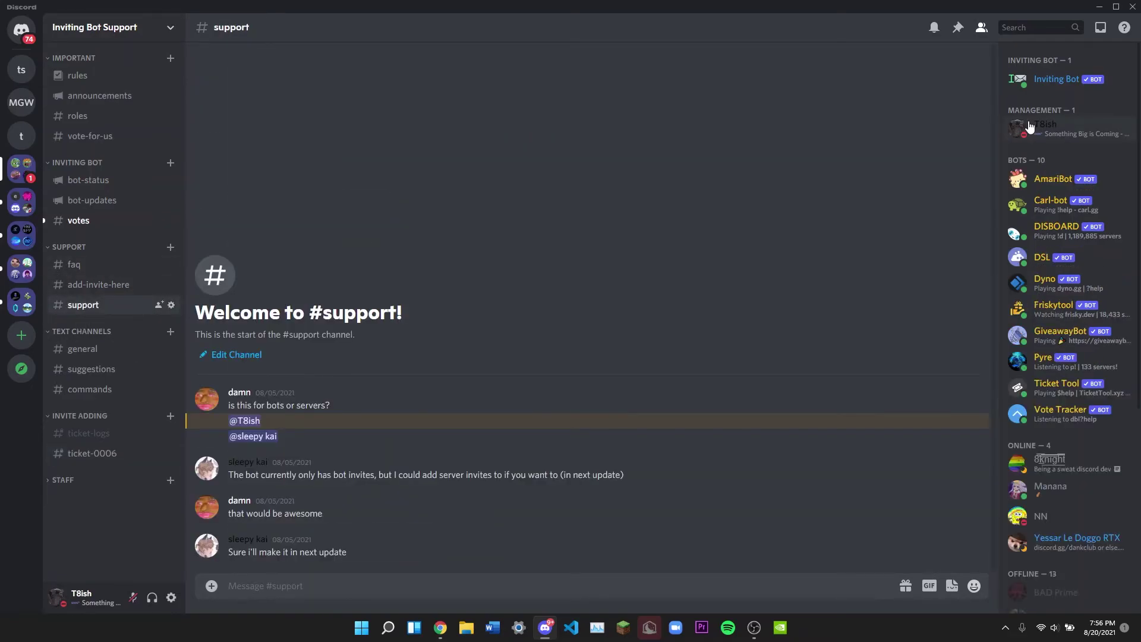